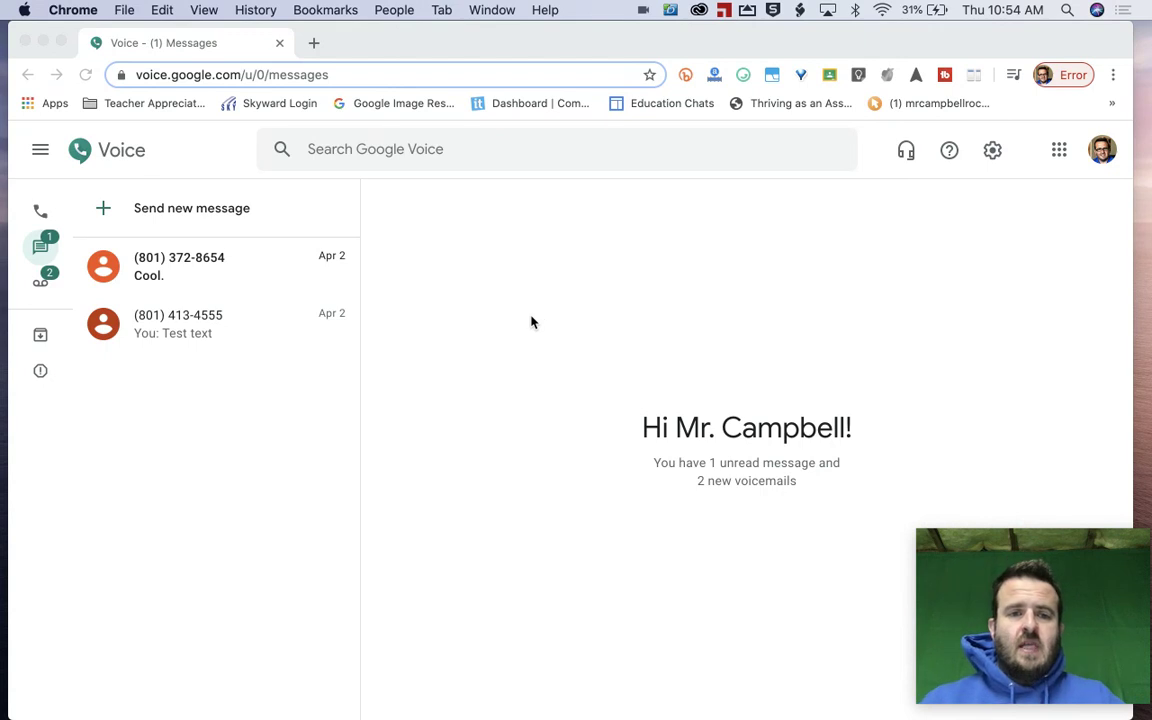
Step: Start a new text and add the recipient's phone number in the To field
click(189, 216)
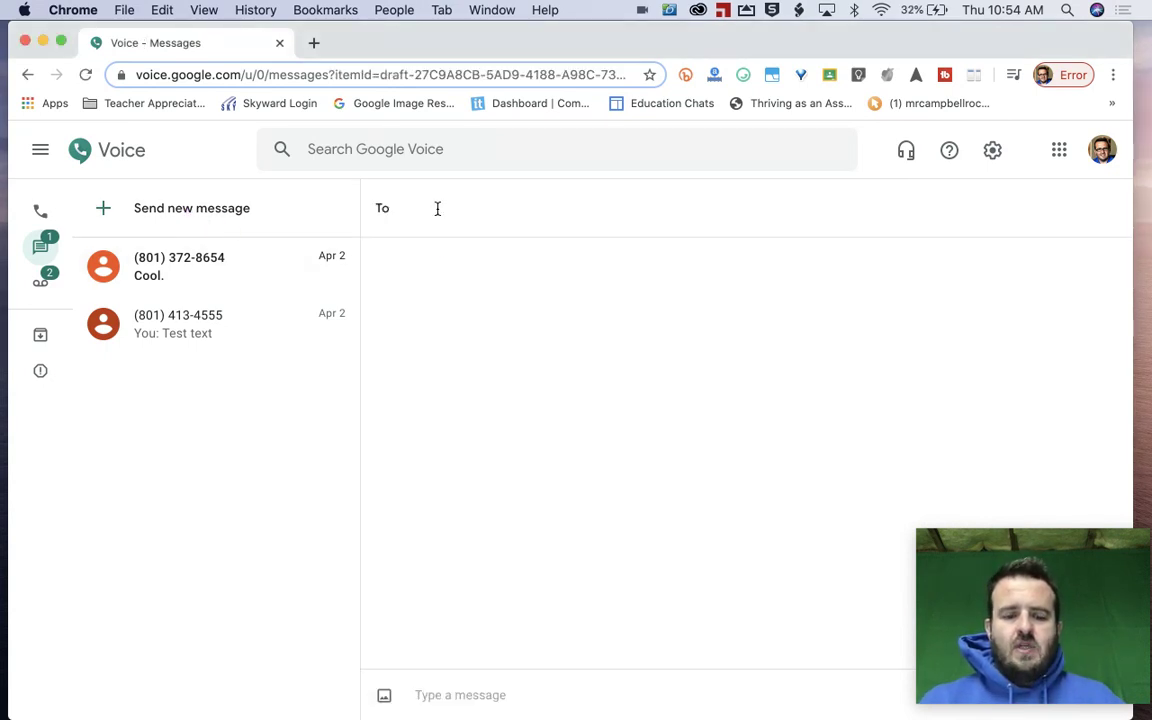
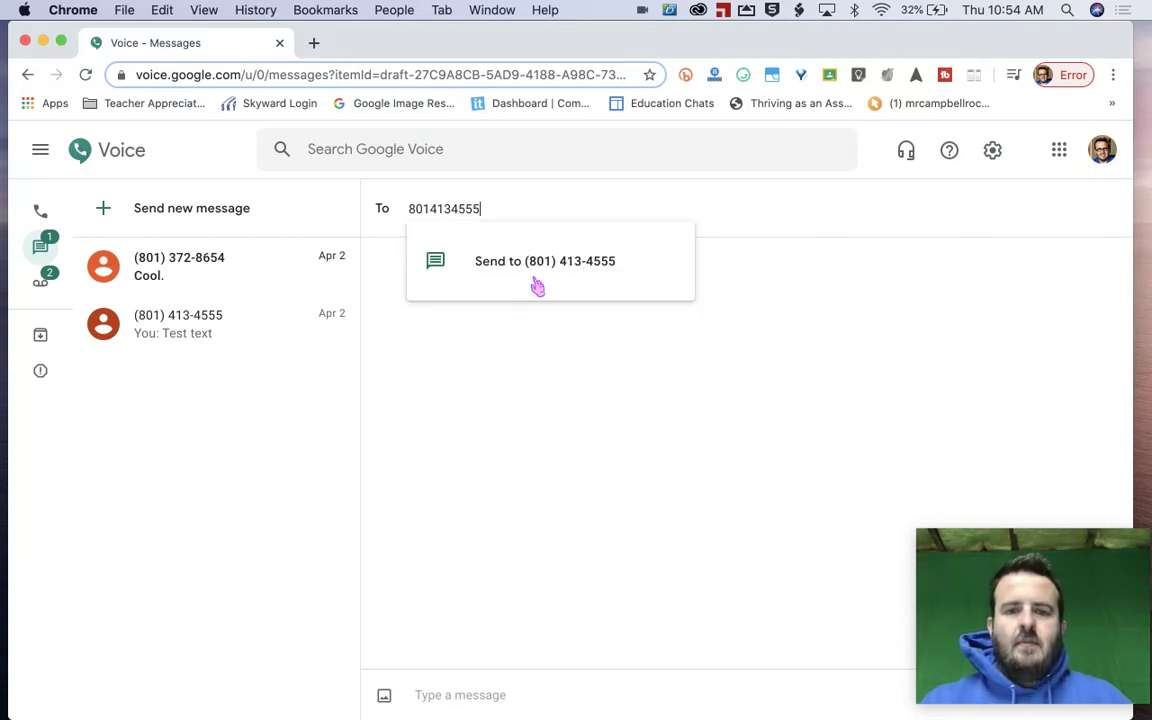
click(537, 286)
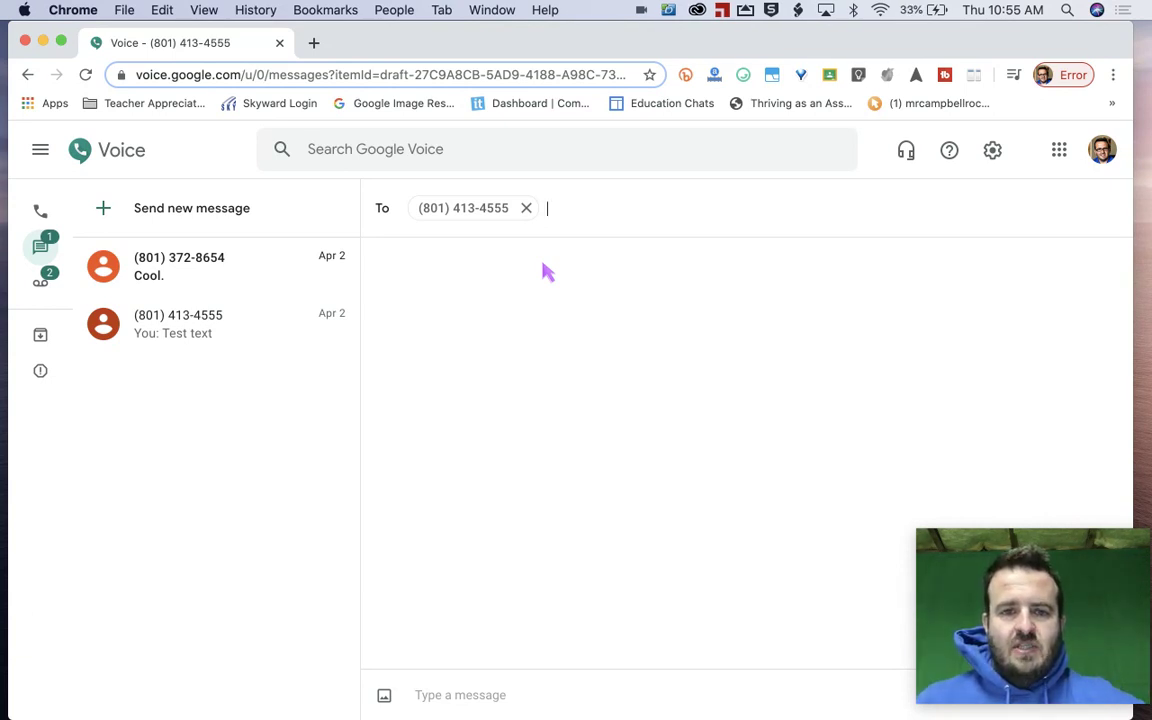
Step: Confirm the recipient and send the text 'This is a message.'
click(557, 270)
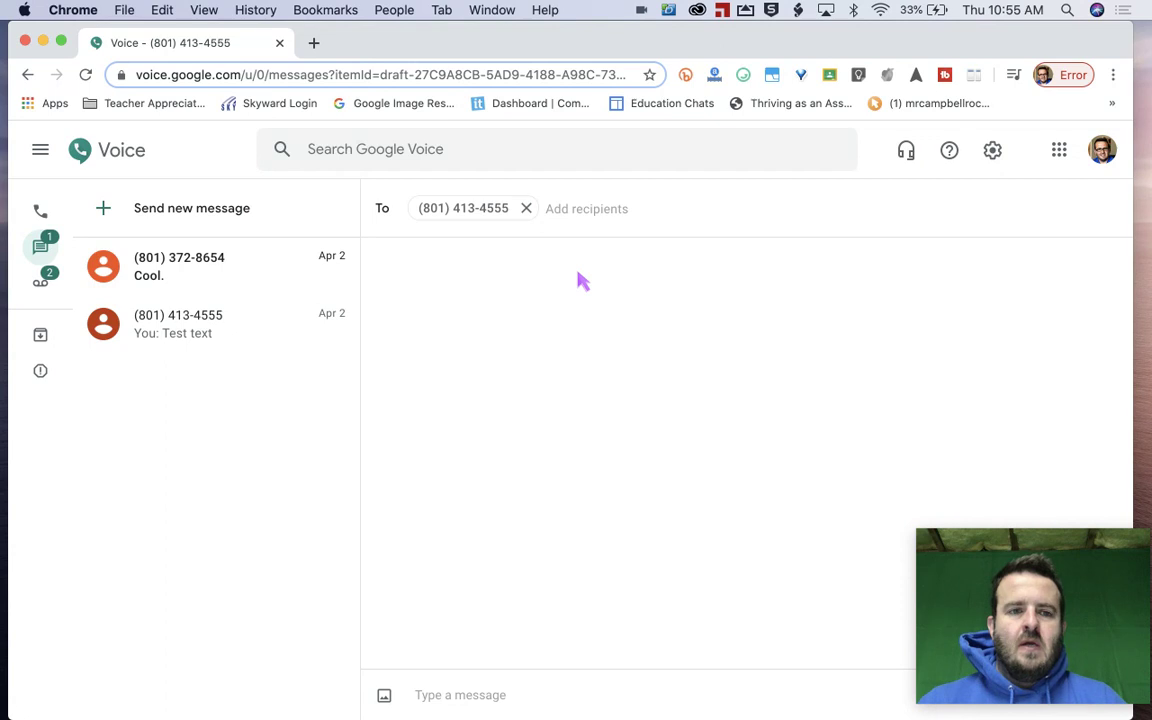
click(472, 694)
text(This is a messag)
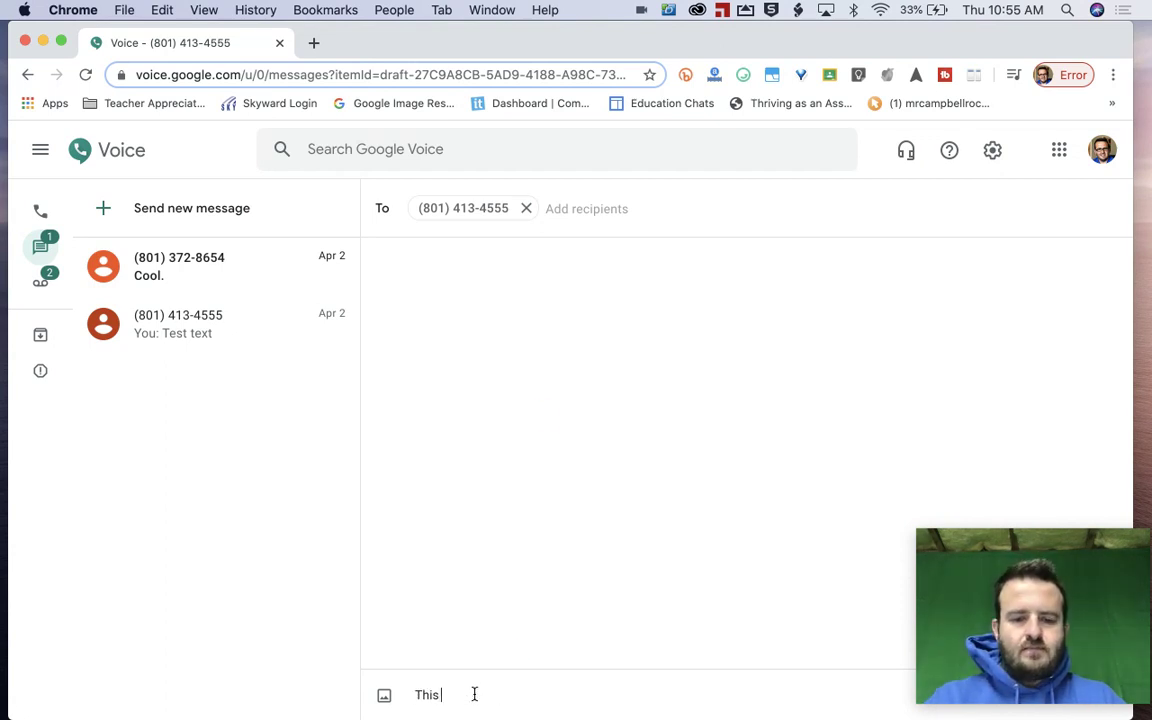
text(e.)
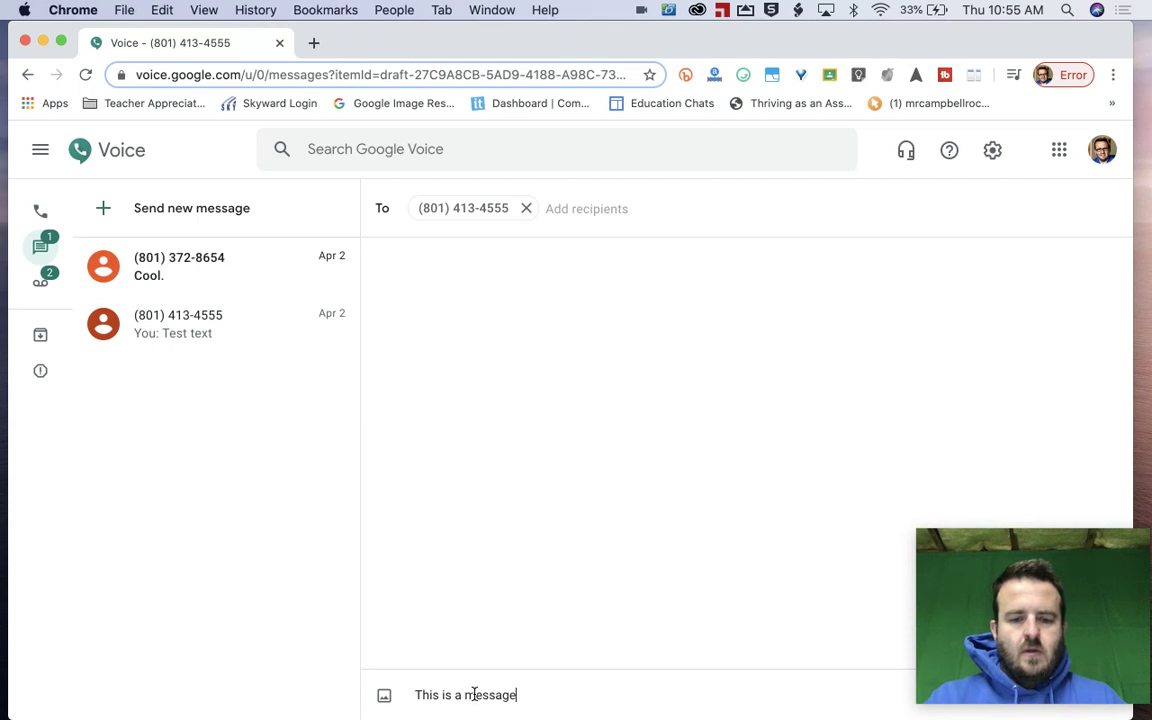
key(Return)
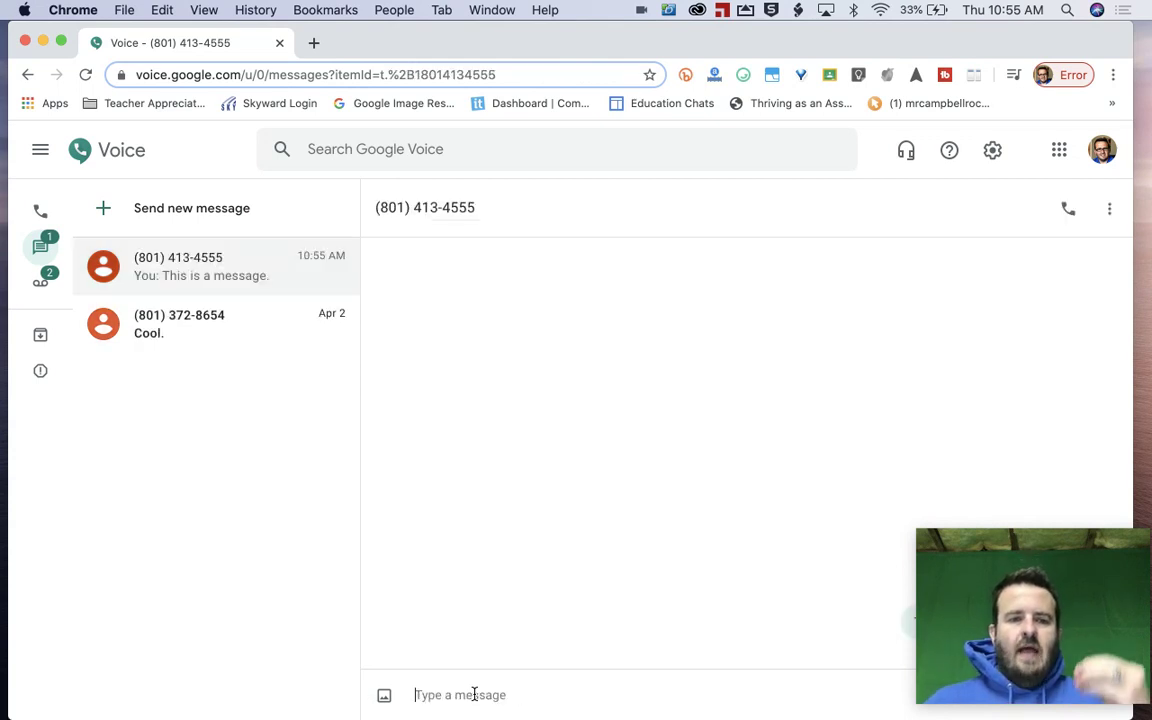